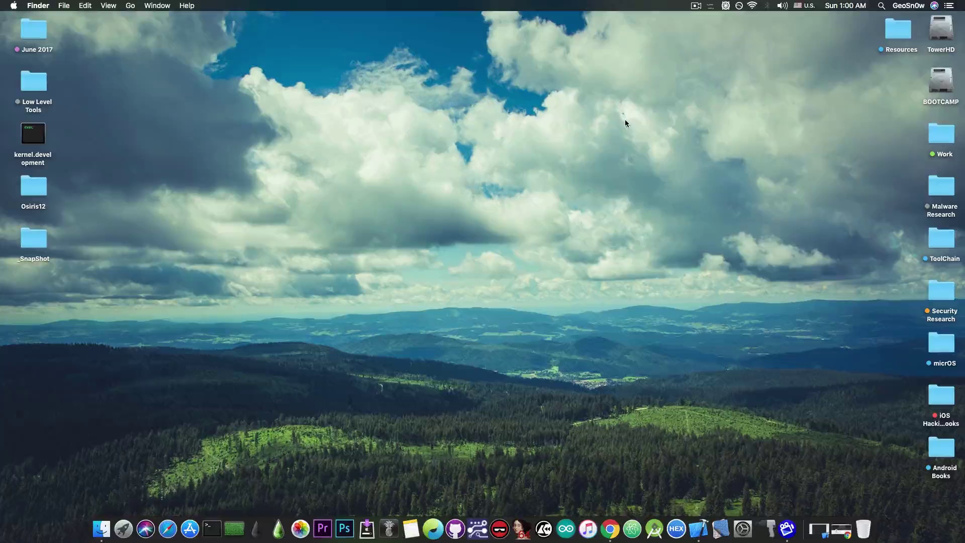
- Restore the minimized Chrome window from the Dock to show the Twitter profile
click(841, 529)
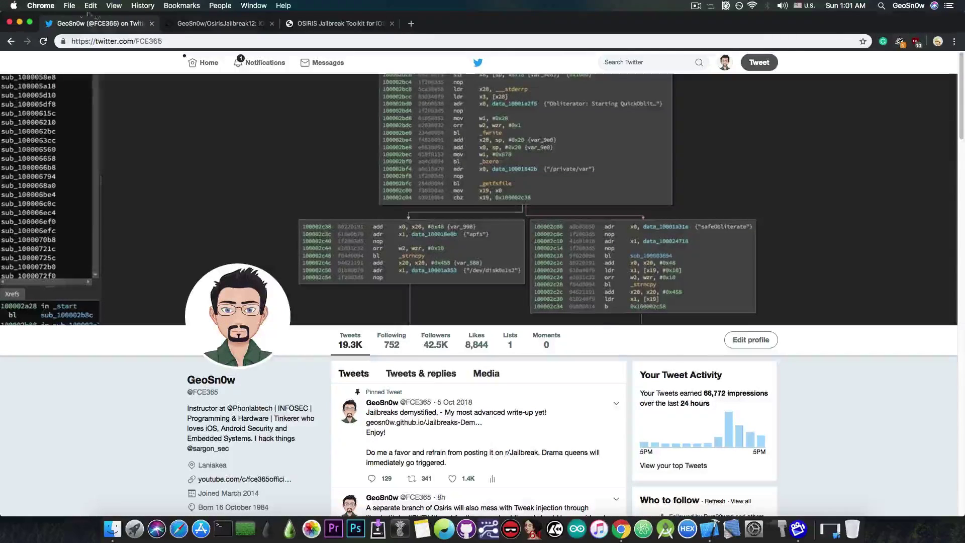
- Switch to the GeoSn0w/OsirisJailbreak12 GitHub repository tab
click(219, 24)
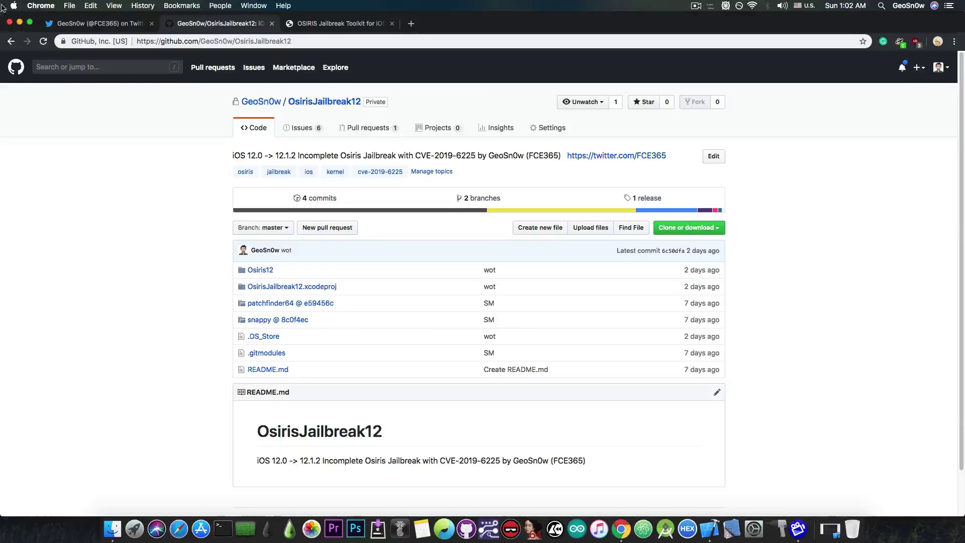
- View the OSIRIS Jailbreak Toolkit tab, then minimize Chrome
click(302, 25)
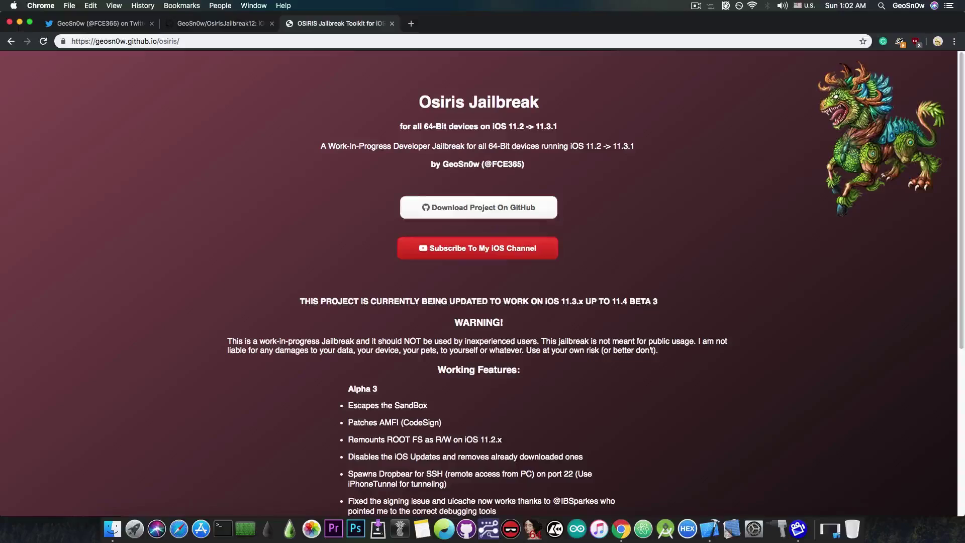
click(20, 22)
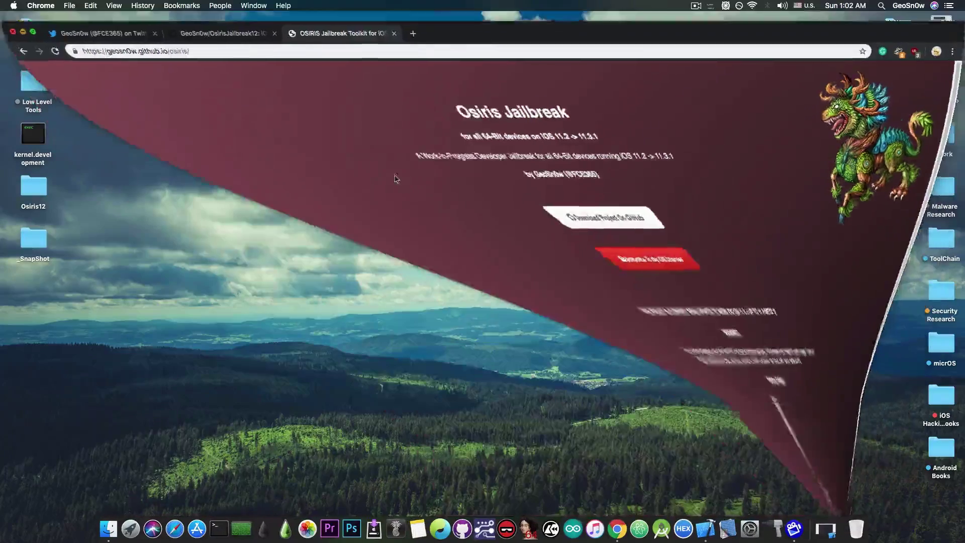
- Restore Xcode, scroll through the osirisBegin.m permission code, then minimize Xcode with Cmd+M
click(812, 525)
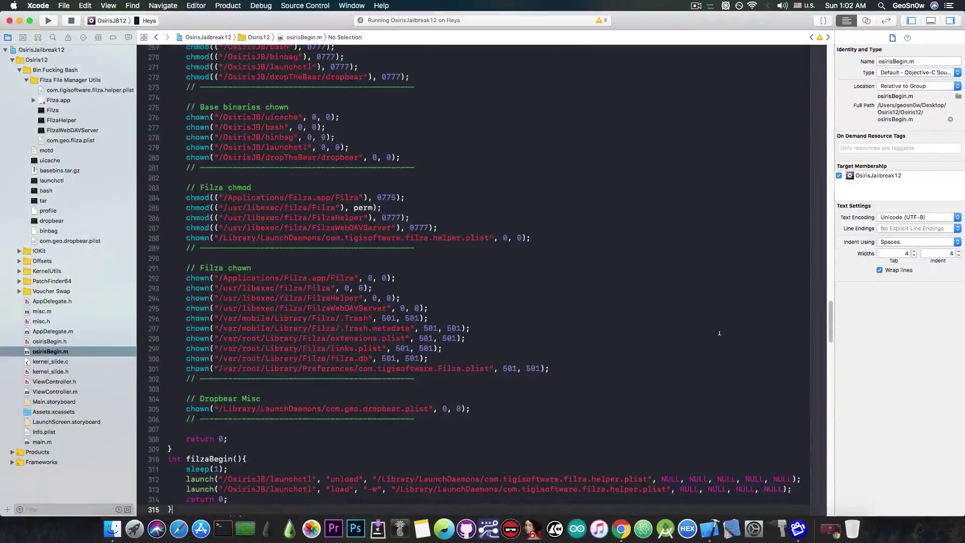
scroll(719, 334, up, 15)
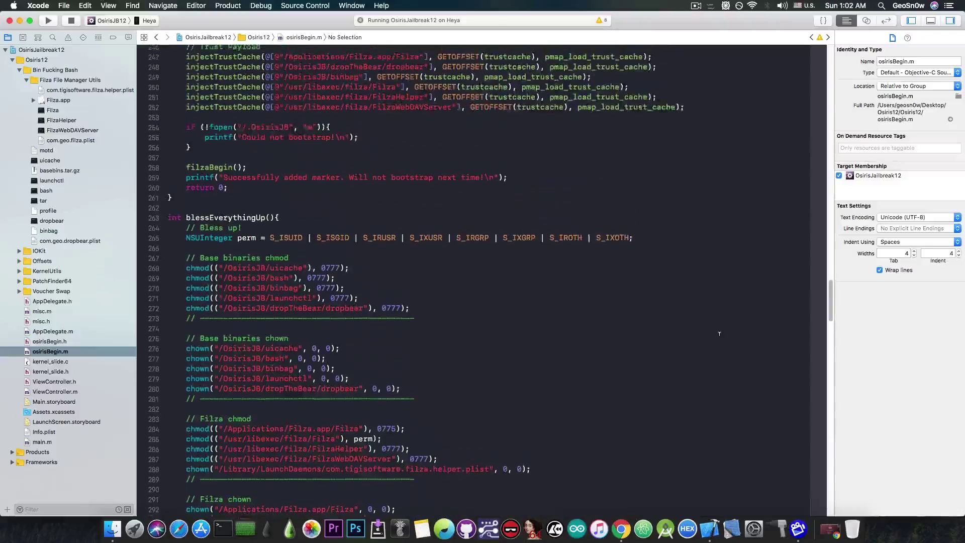
scroll(720, 334, down, 10)
scroll(719, 333, down, 5)
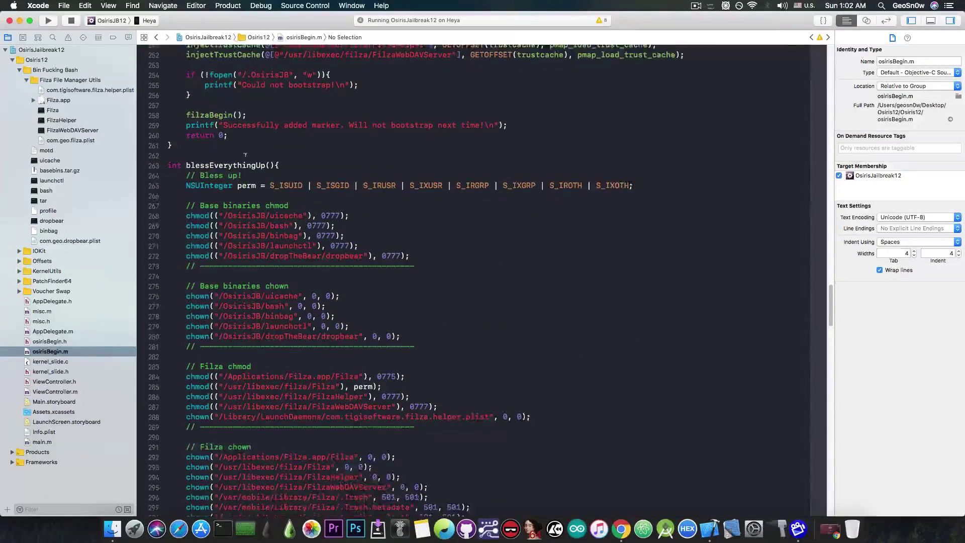
key(super+m)
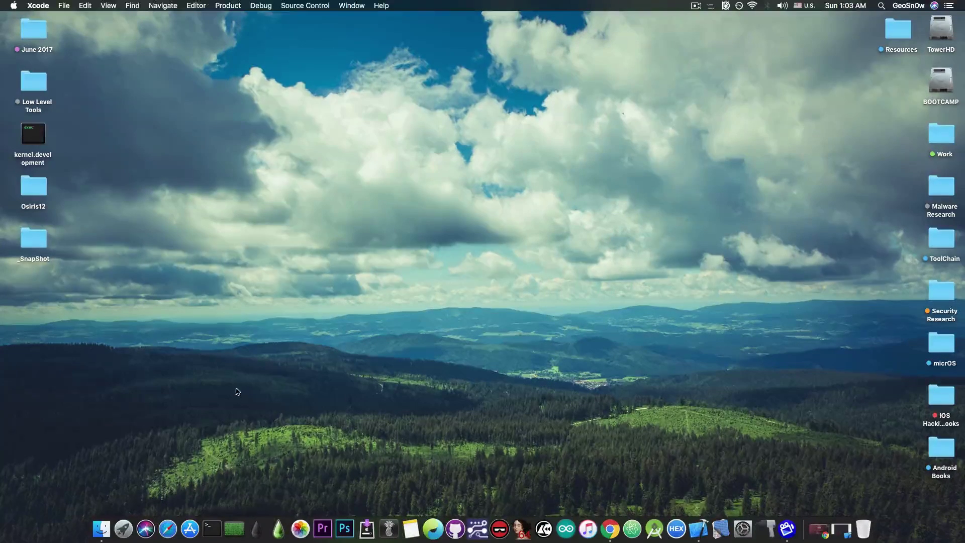
- Open Terminal, centre its window, and run ssh -l root -p 2222 127.0.0.1
click(216, 531)
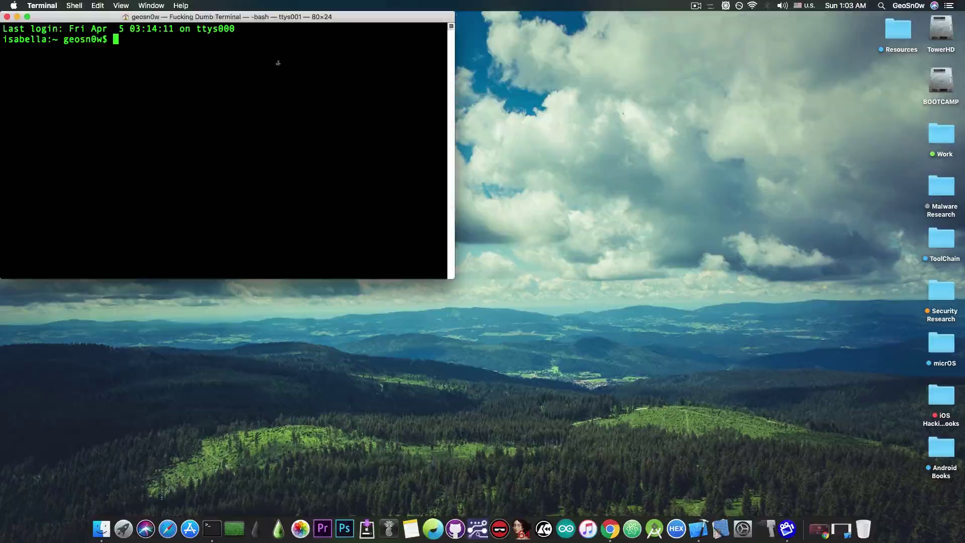
drag(252, 15, 524, 107)
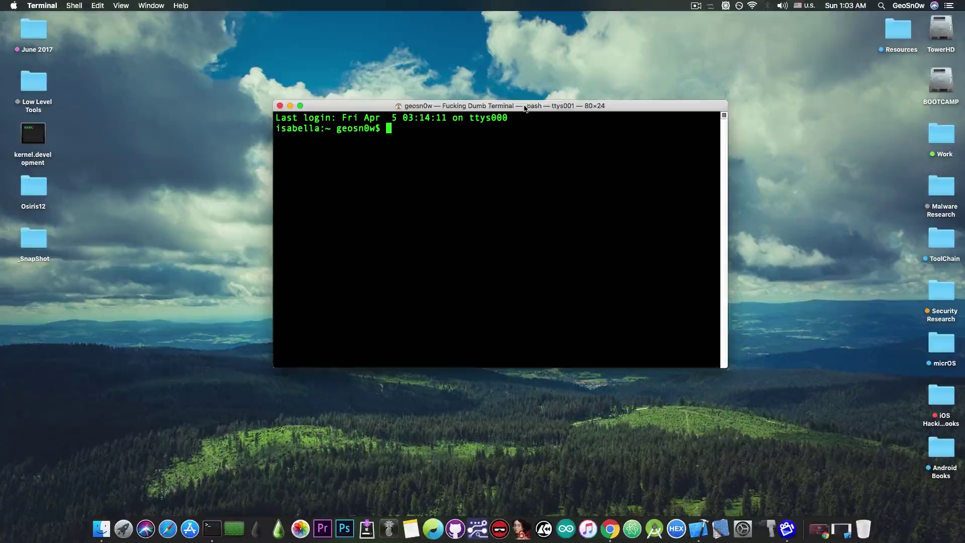
text(ssh -l root -p 2222  127.0.0.1)
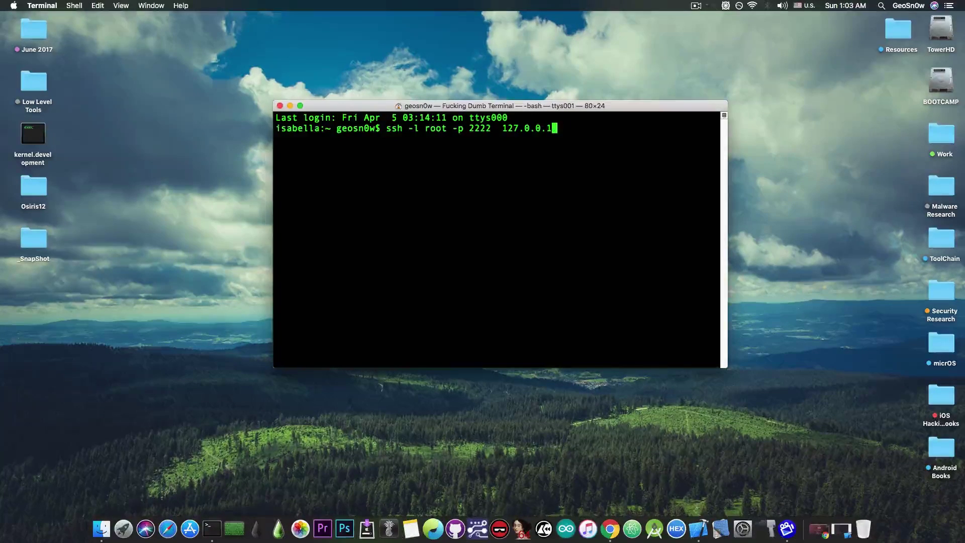
key(Return)
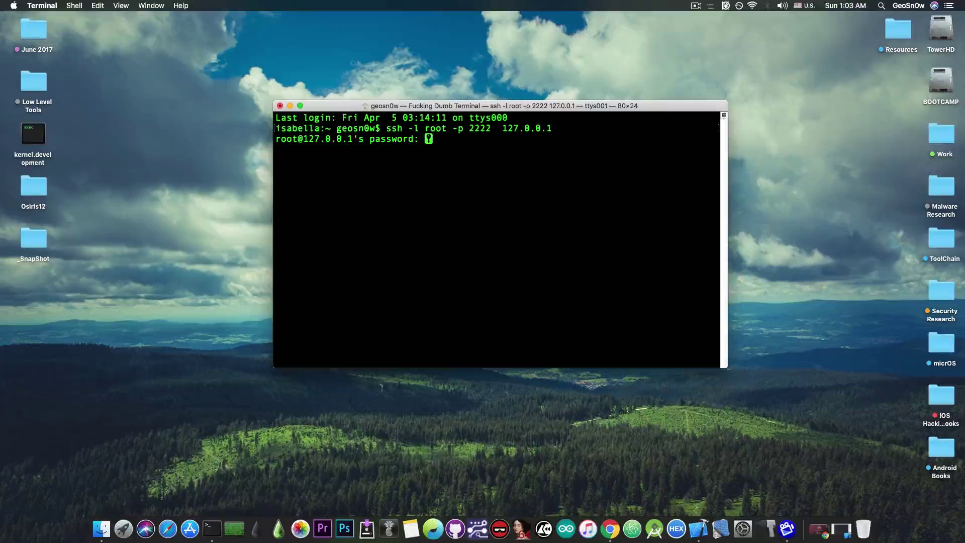
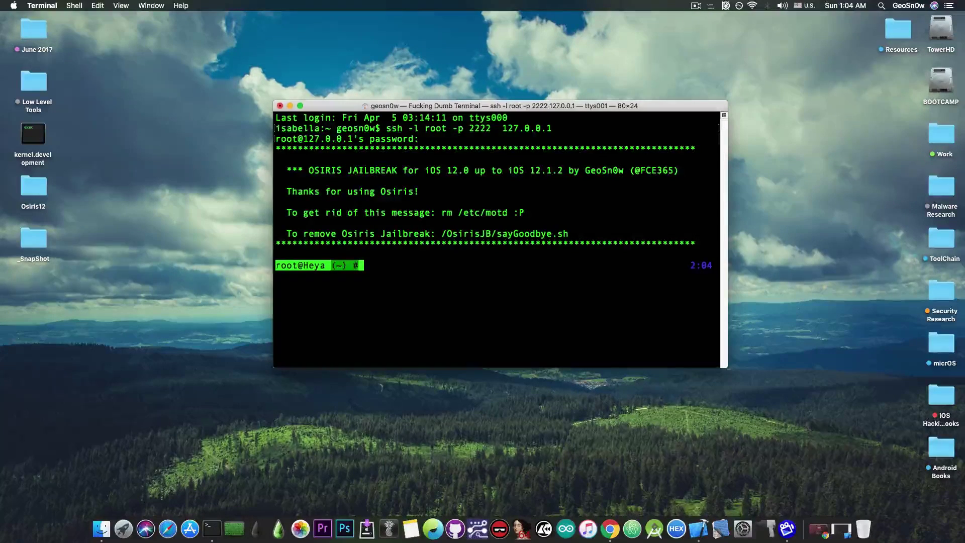
- Run ls at the root@Heya prompt to list the device's home directory contents
text(ls)
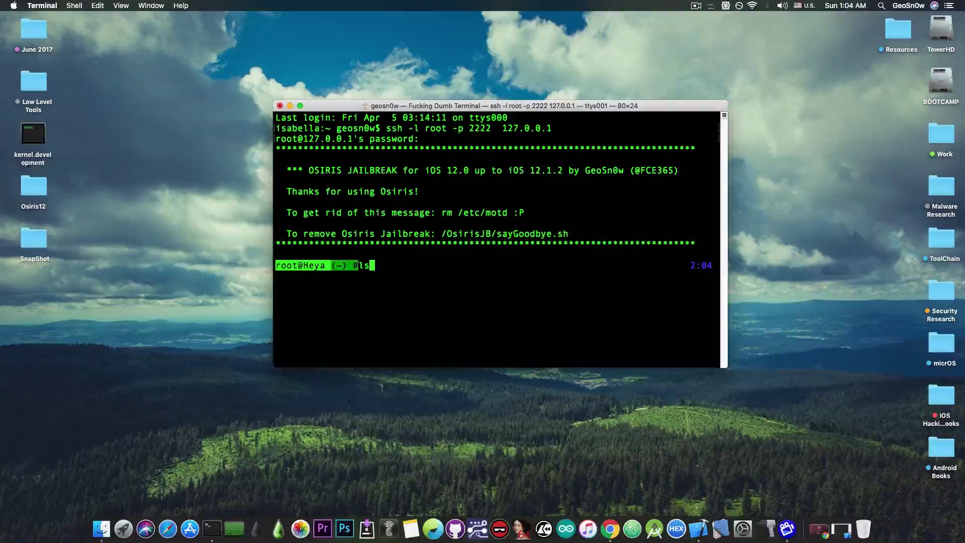
key(Return)
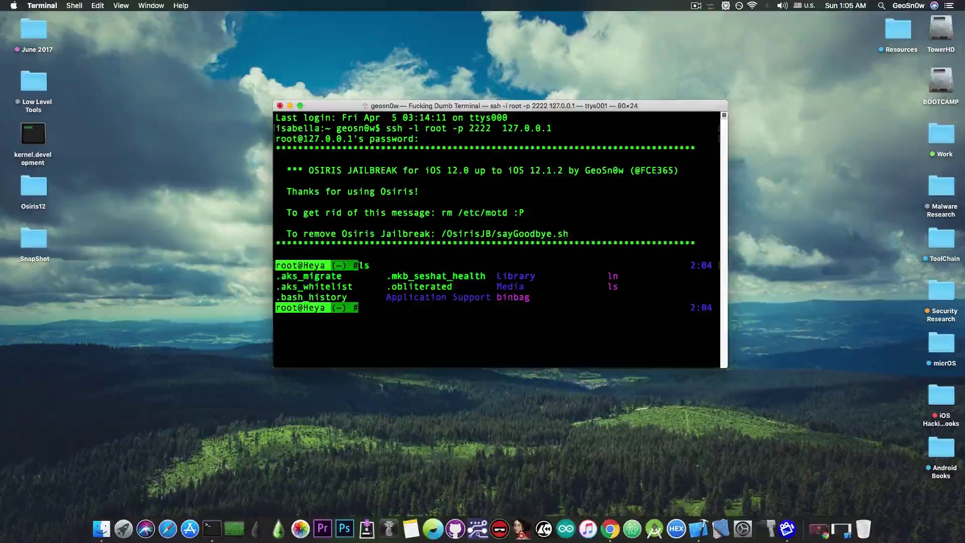
- Switch the Terminal window holding the SSH session to full screen with Control-Command-F
key(ctrl+super+f)
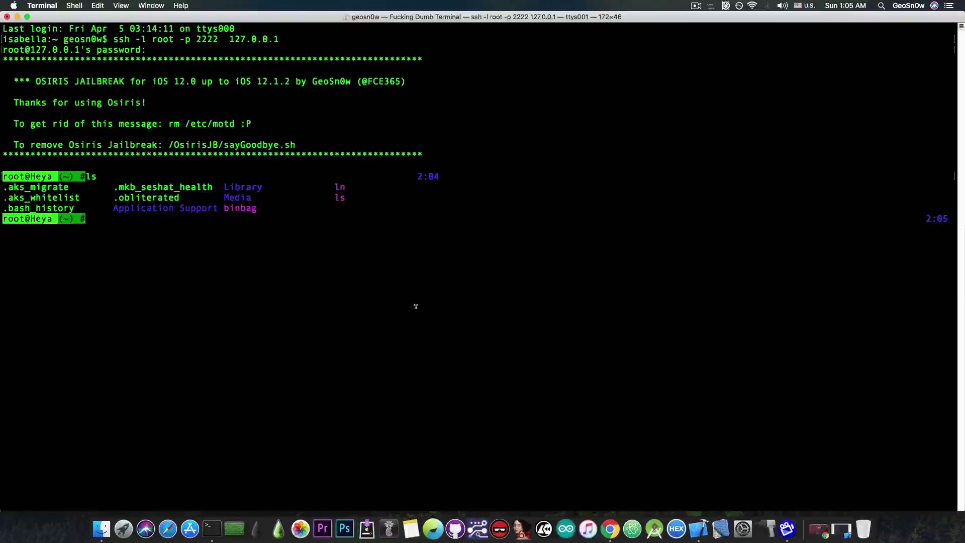
- Enter the partial disassembly command 'jtool -d /OsirisJ' at the root prompt, not yet run
text(#jtool -d /)
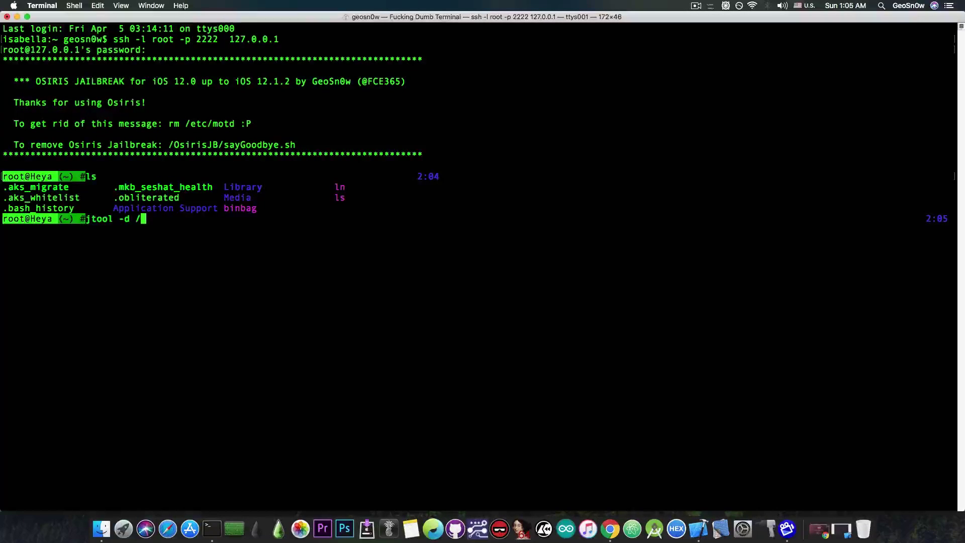
text(OsirisJ)
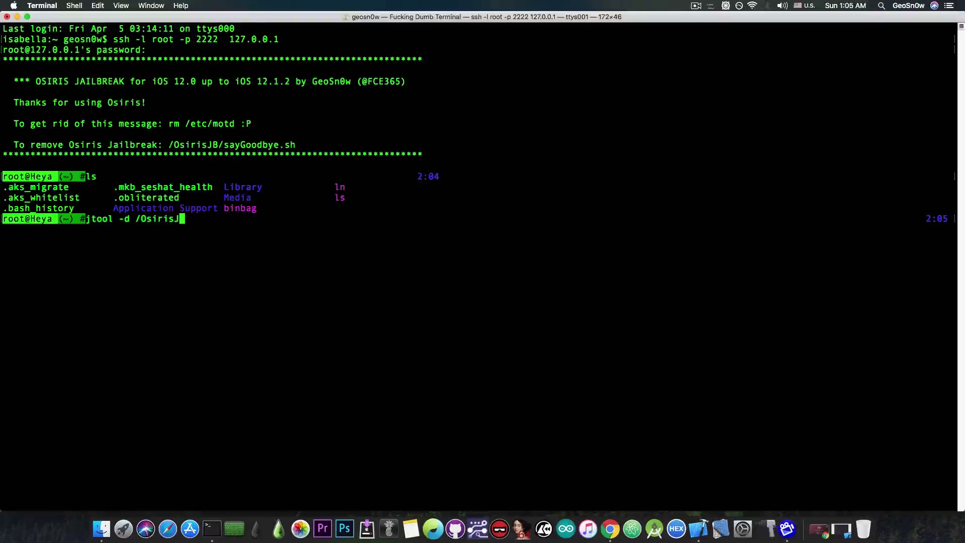
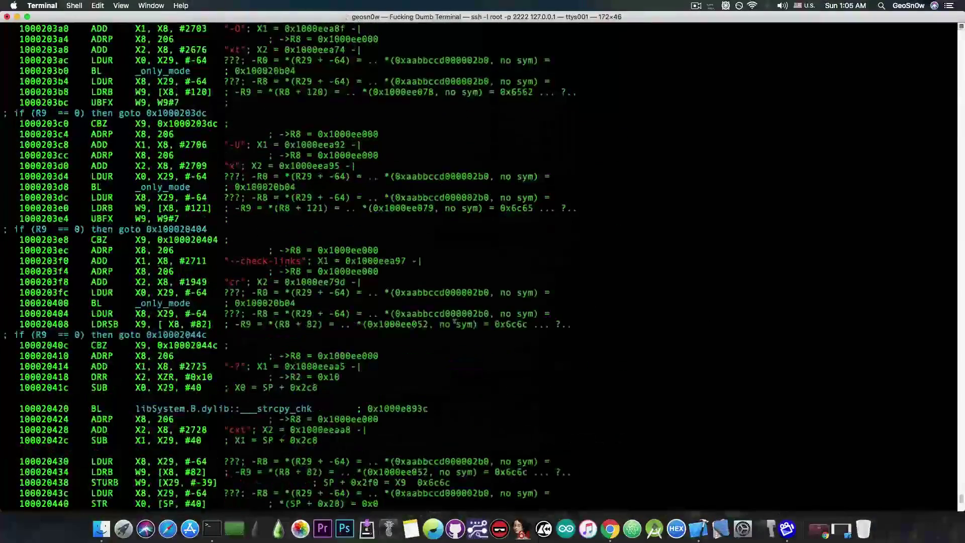
scroll(454, 320, up, 15)
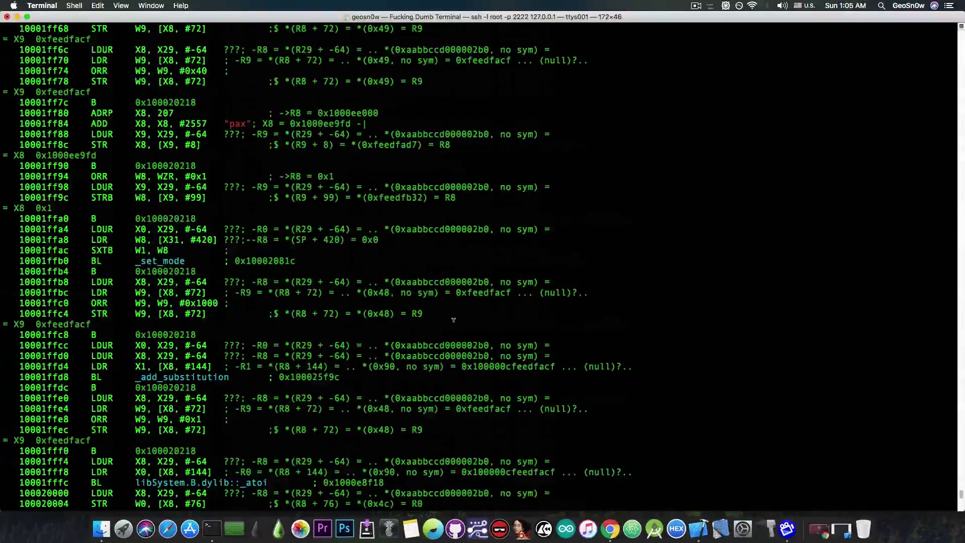
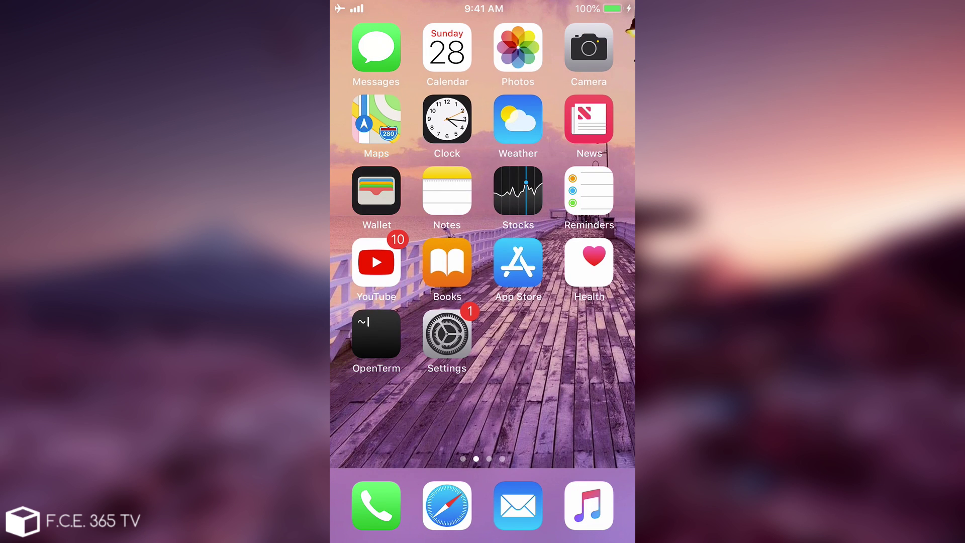
- Browse the device's root (/) directory listing in Filza, then close it to the home screen
drag(553, 302, 402, 301)
click(588, 119)
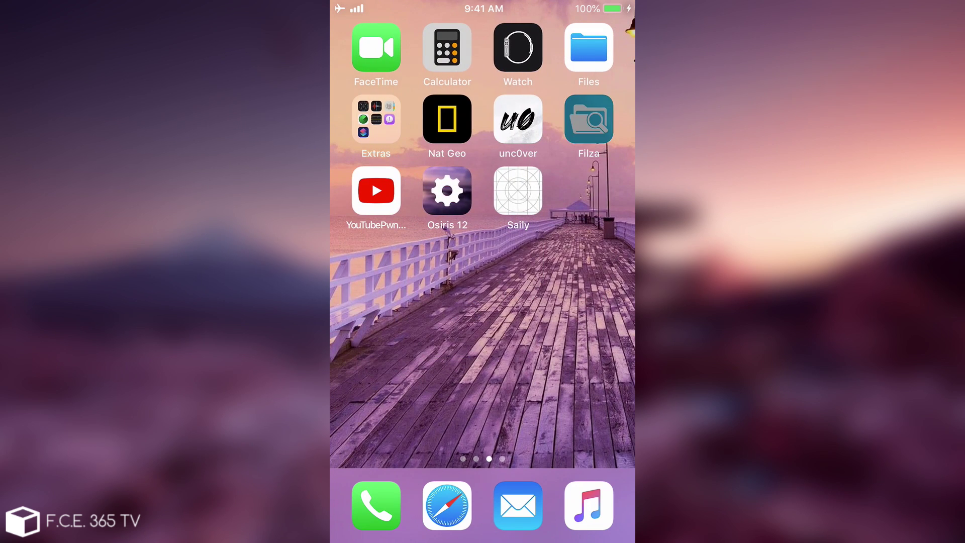
scroll(483, 279, down, 7)
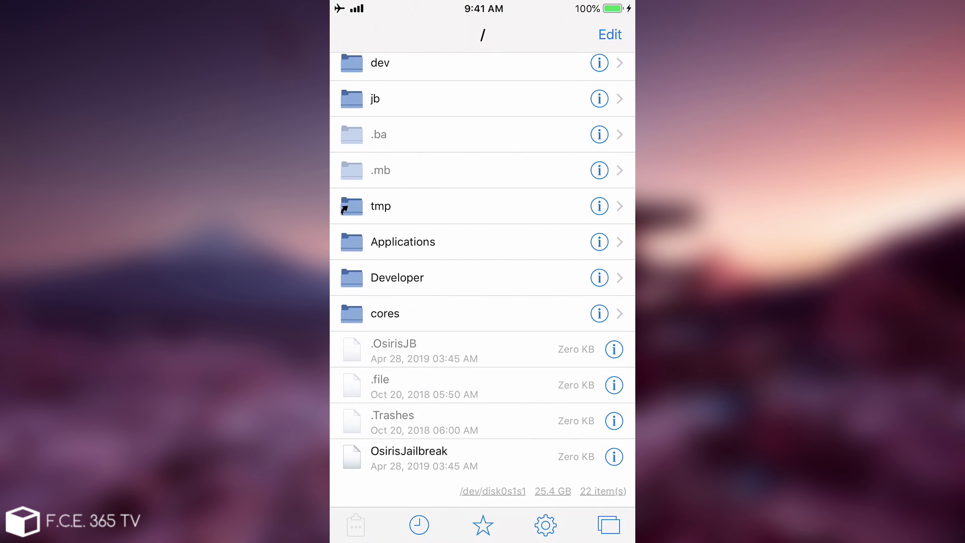
scroll(482, 279, up, 5)
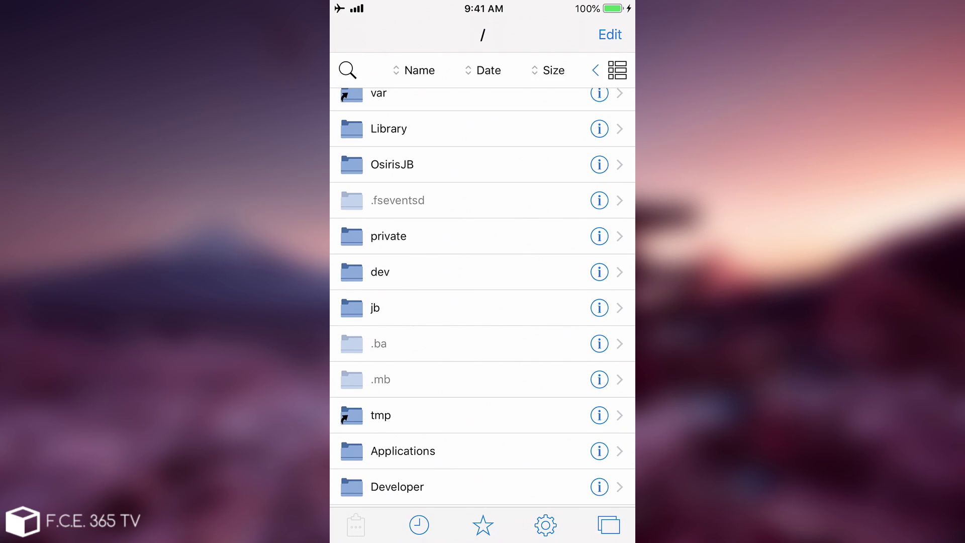
key(Home)
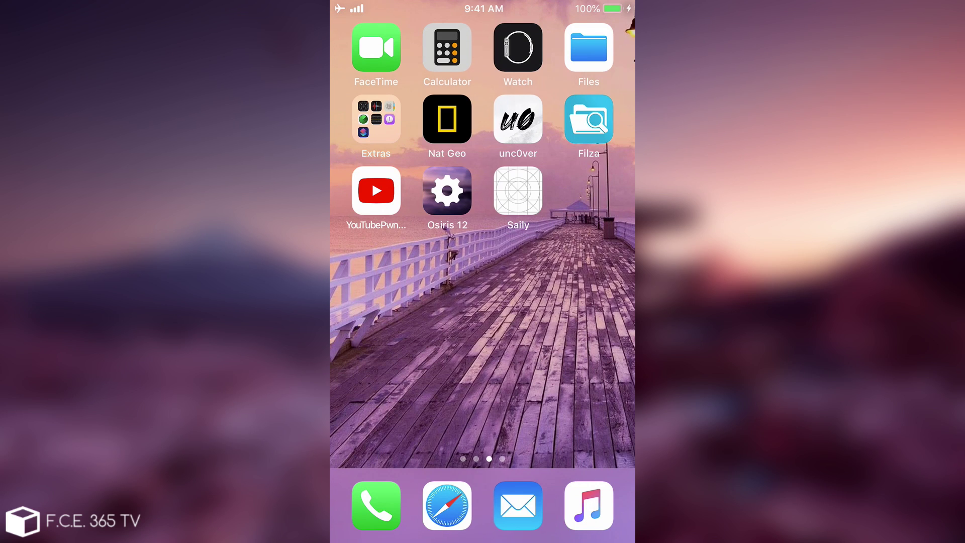
- Launch Saily and show its six repos, from The Big Boss+ to Dynastic
click(518, 190)
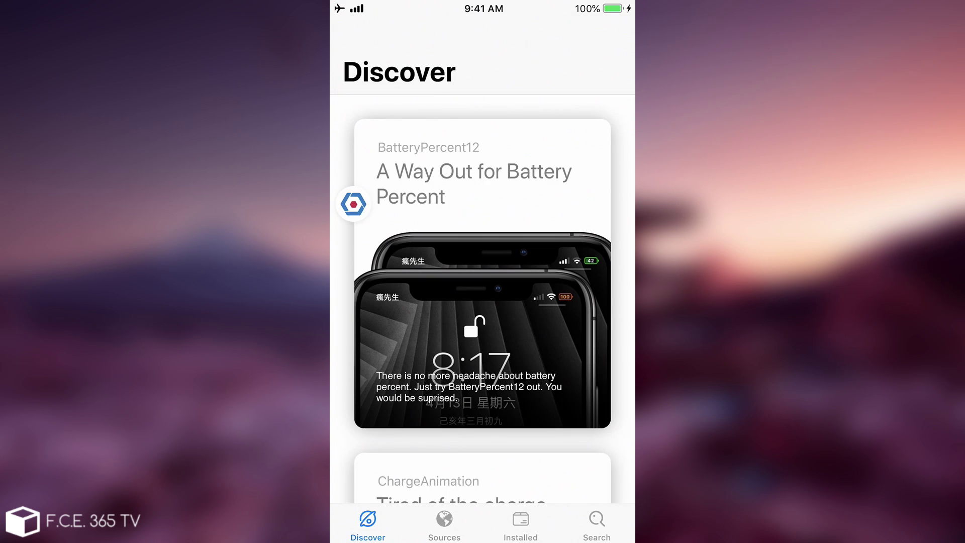
click(444, 523)
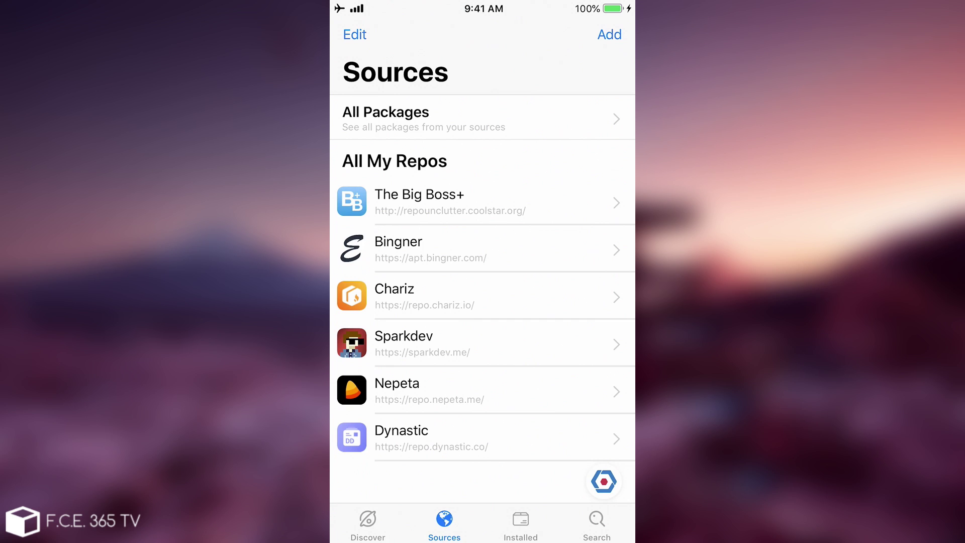
- Queue the Serene 1.0 tweak from Nepeta's Tweaks section for installation
click(397, 391)
click(402, 209)
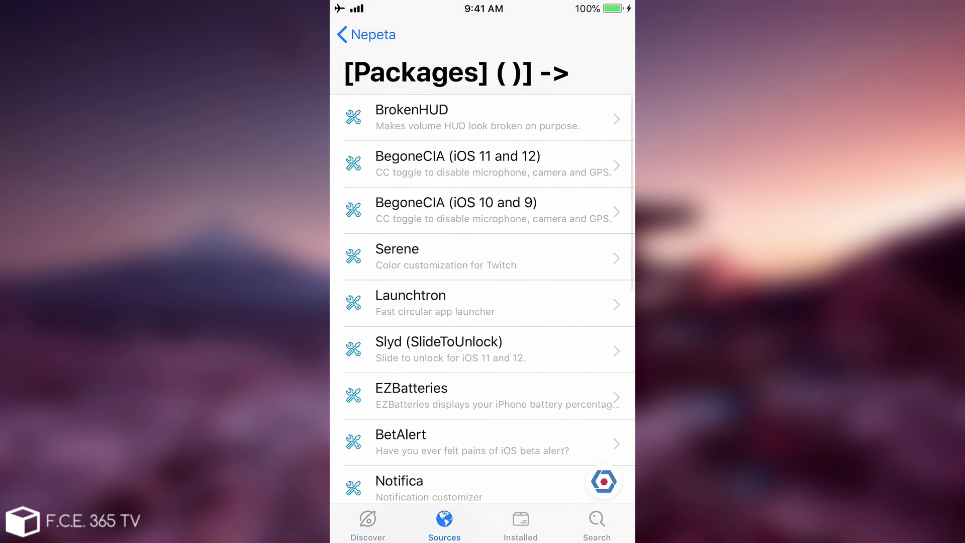
scroll(483, 302, down, 3)
click(397, 157)
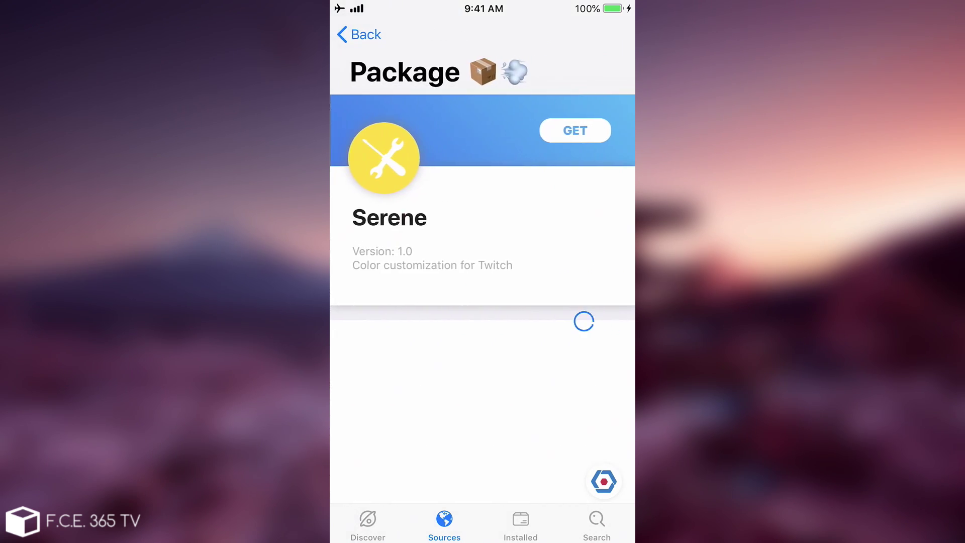
scroll(482, 302, down, 10)
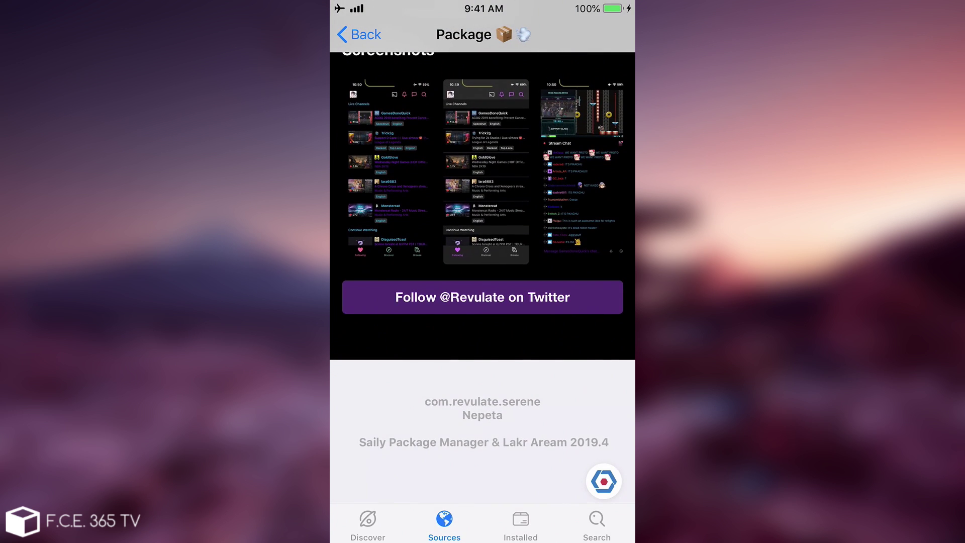
scroll(483, 302, up, 10)
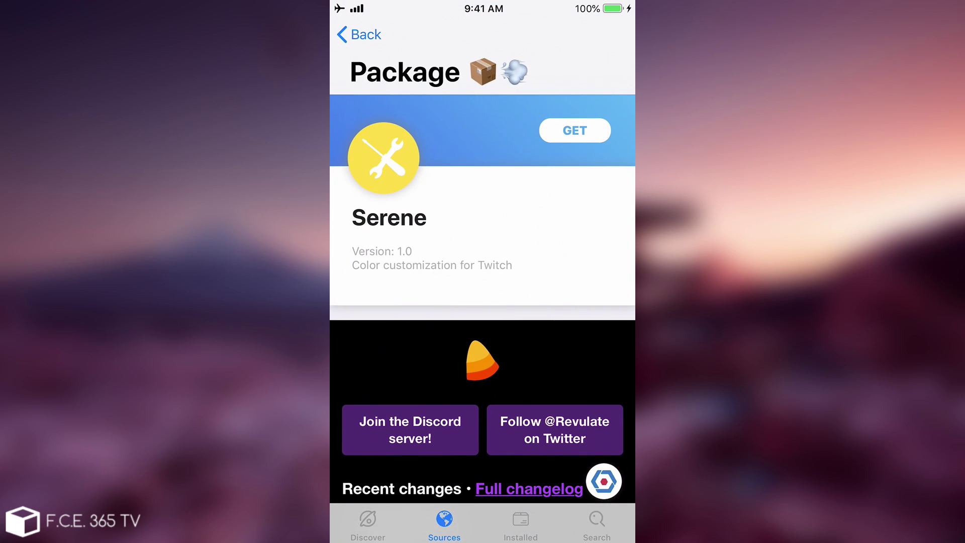
click(575, 130)
- Navigate back through Nepeta's pages to the Sources list
click(358, 35)
click(366, 34)
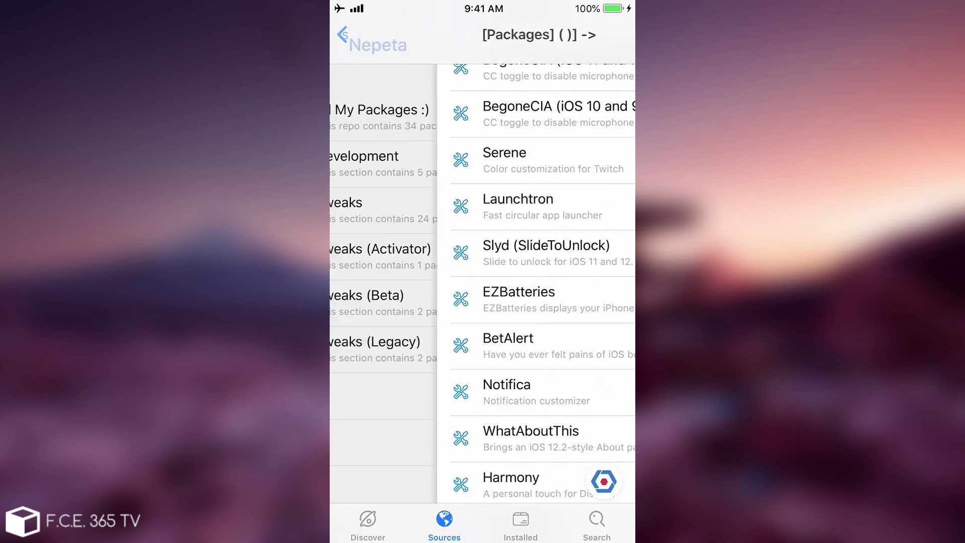
click(367, 34)
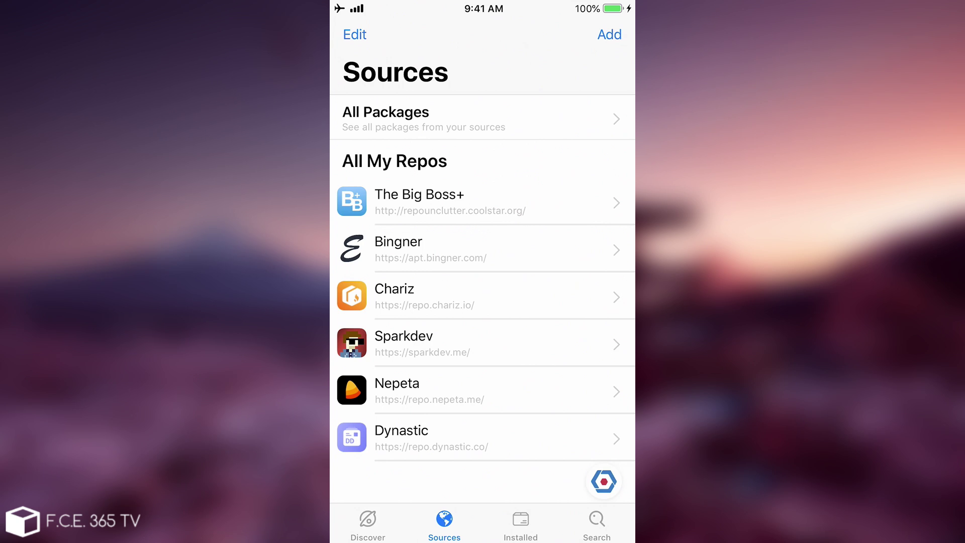
drag(604, 482, 569, 392)
click(569, 392)
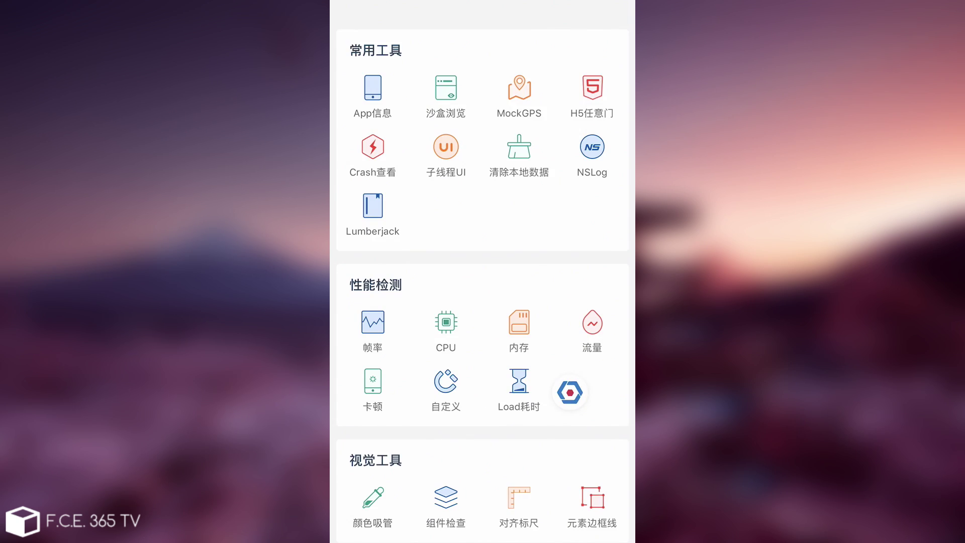
scroll(483, 271, down, 5)
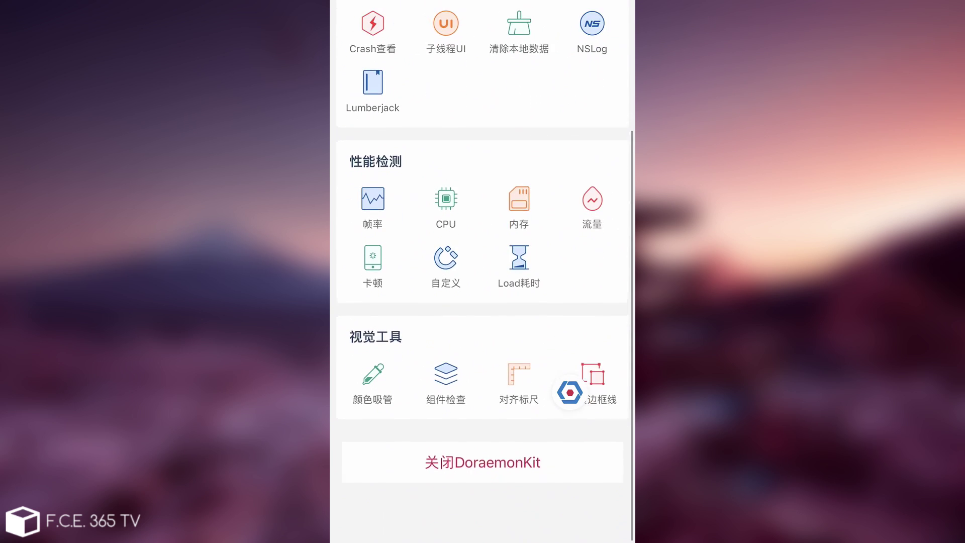
scroll(482, 272, up, 5)
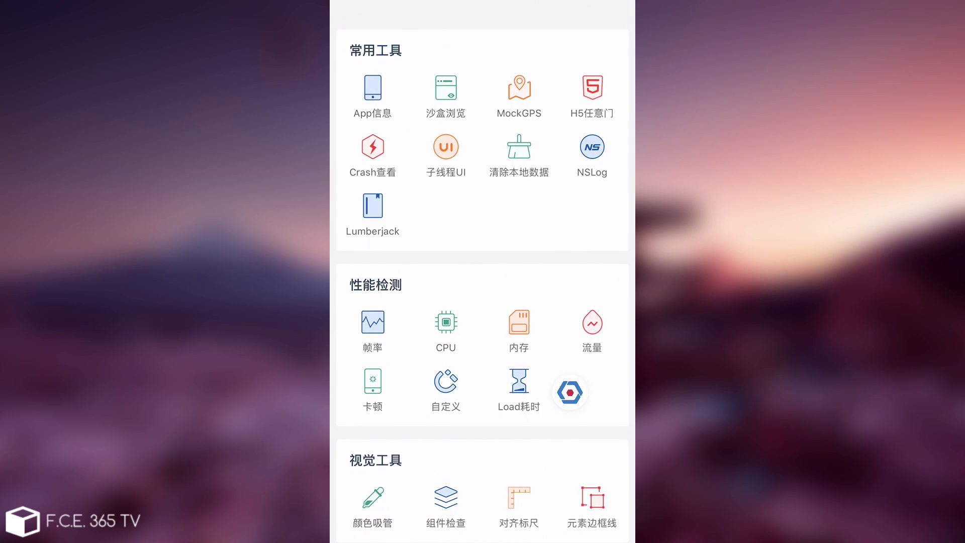
click(569, 392)
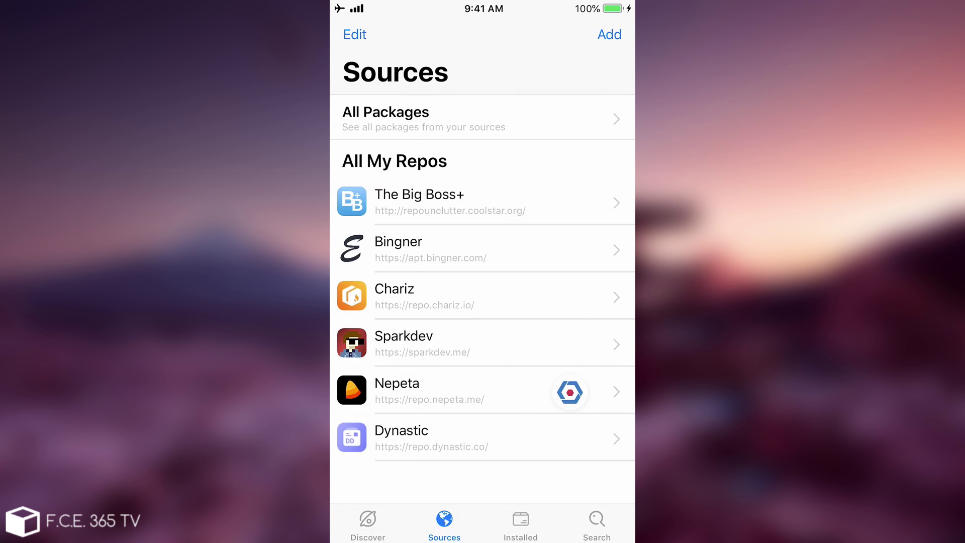
click(570, 392)
click(570, 392)
click(569, 392)
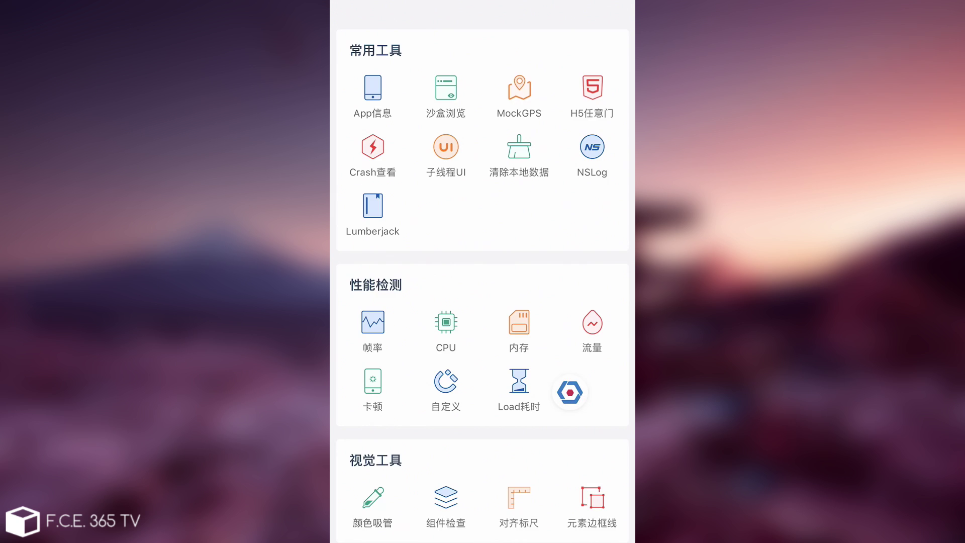
click(570, 391)
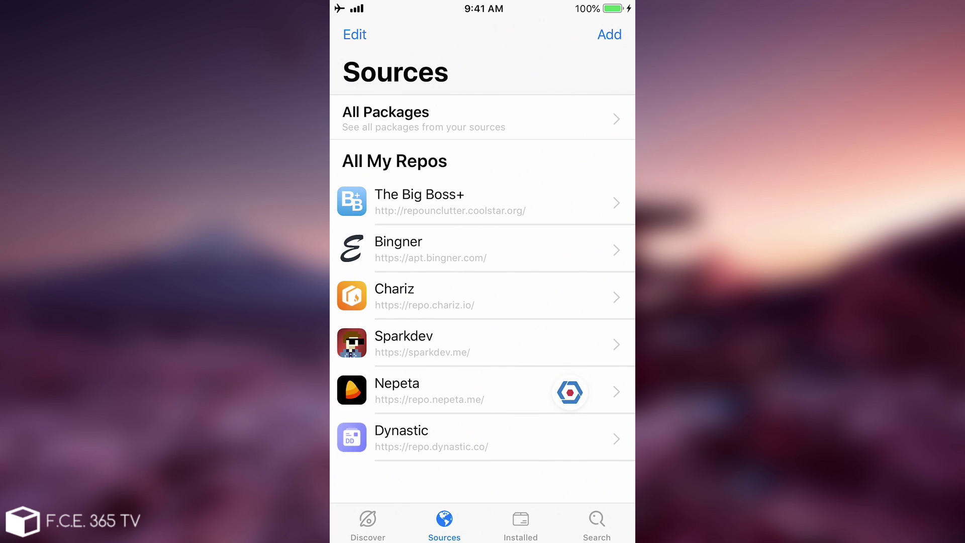
key(super)
- Reopen Saily, search packages for 'Filza', and open the Filza File Manager 3.6.4 page
click(517, 189)
click(597, 525)
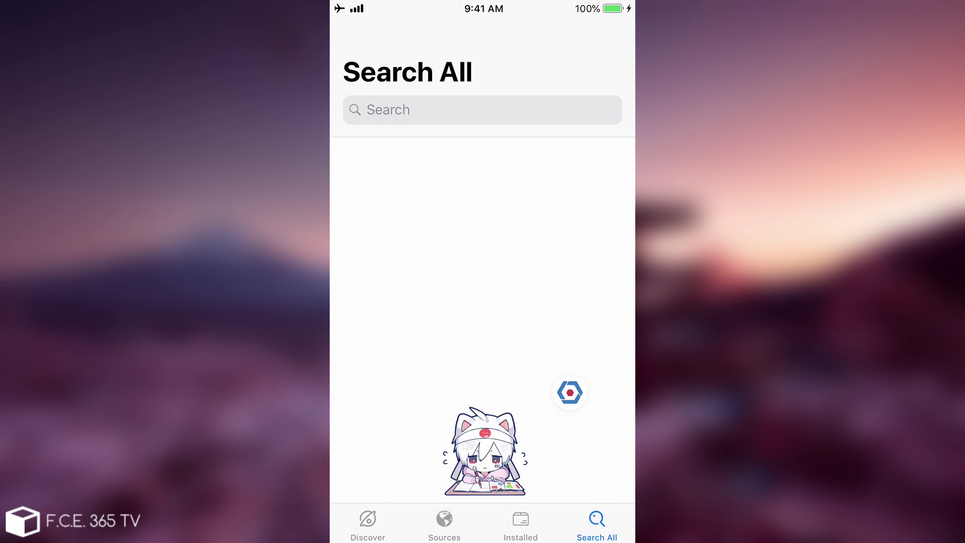
click(452, 108)
text(Filza)
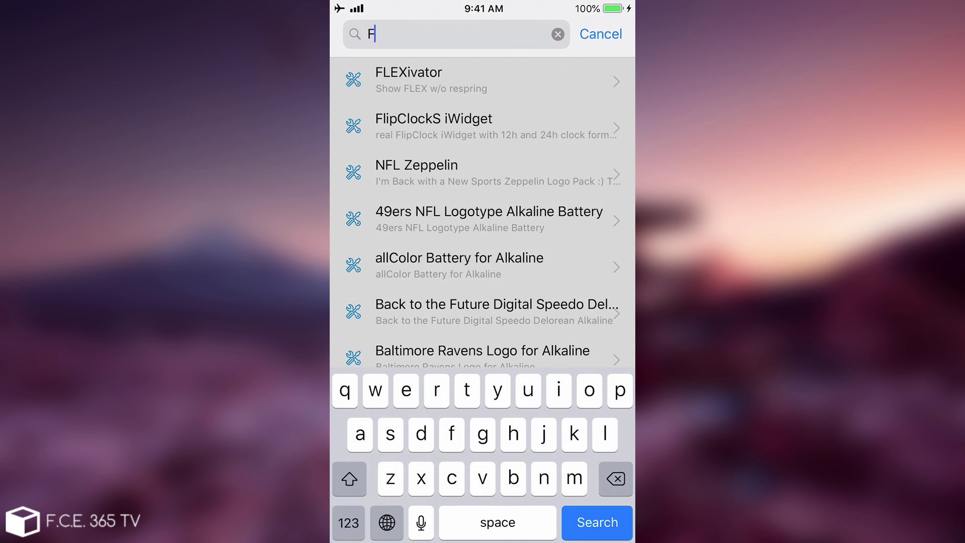
click(601, 34)
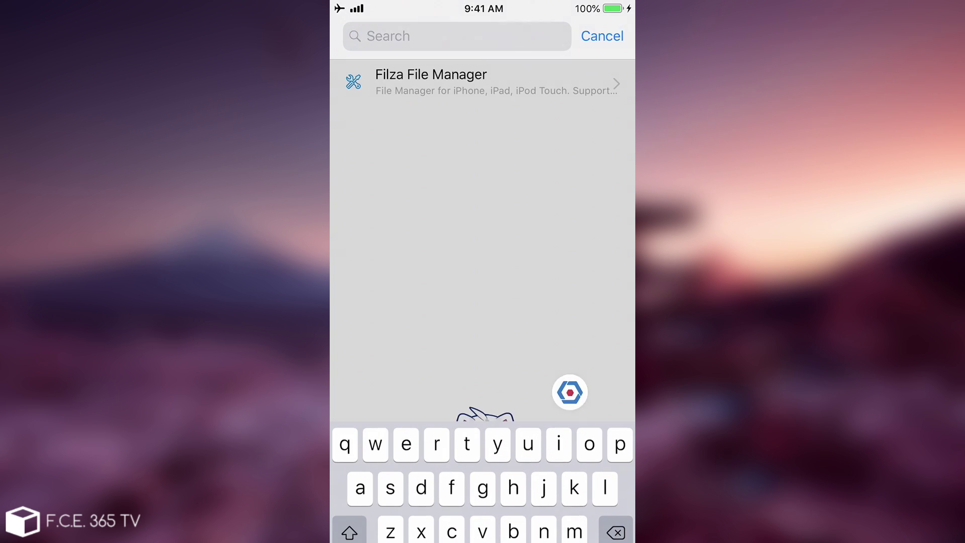
click(432, 156)
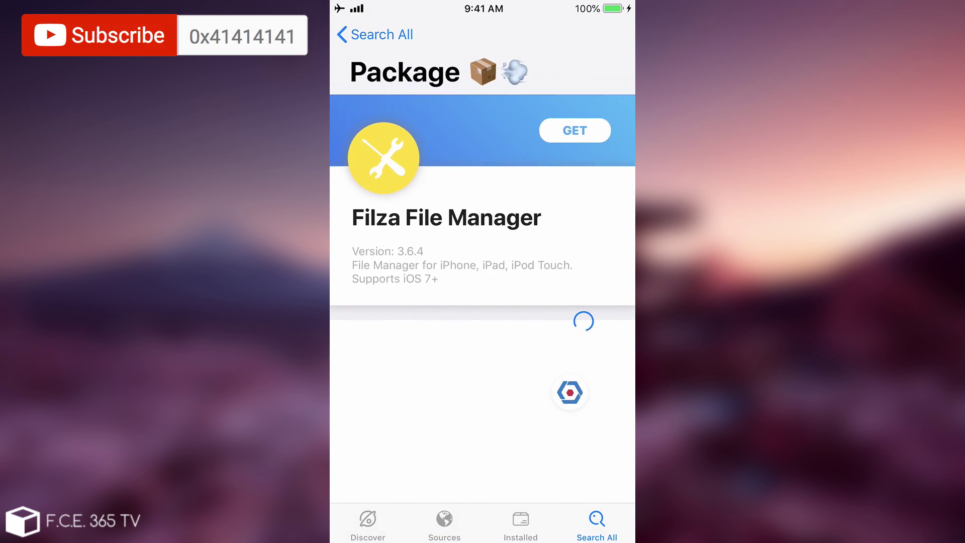